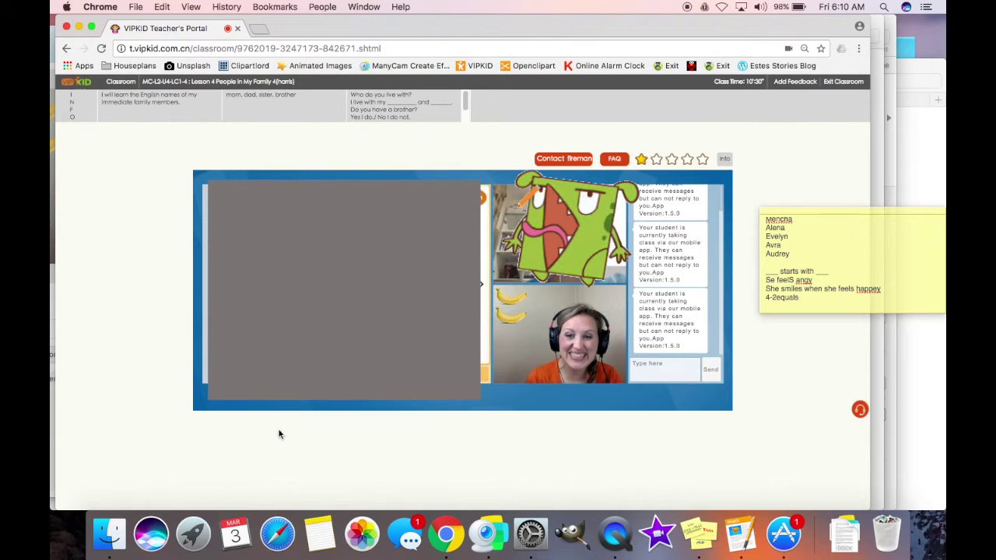
# Show a third banana on the webcam in ManyCam and award the student a second star.
pyautogui.click(488, 534)
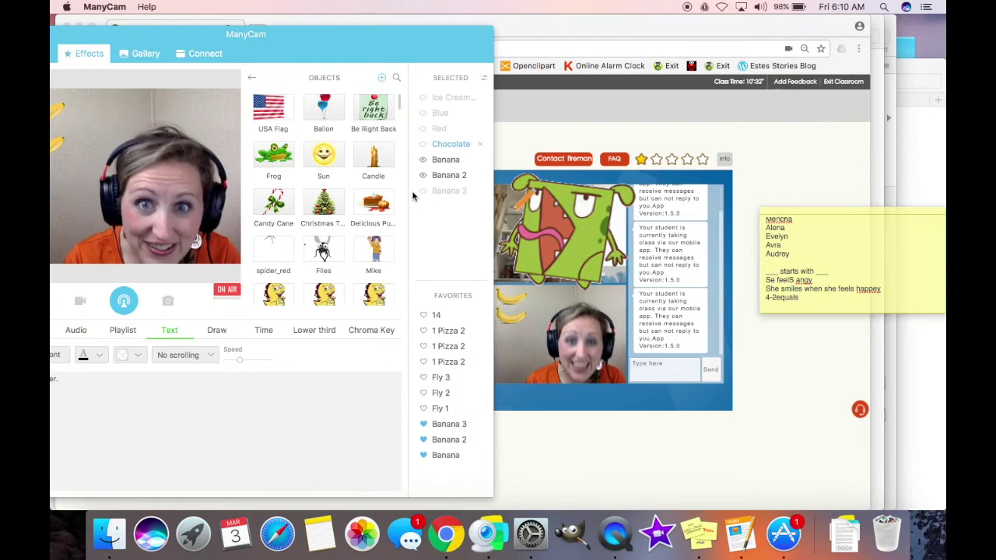
pyautogui.click(422, 191)
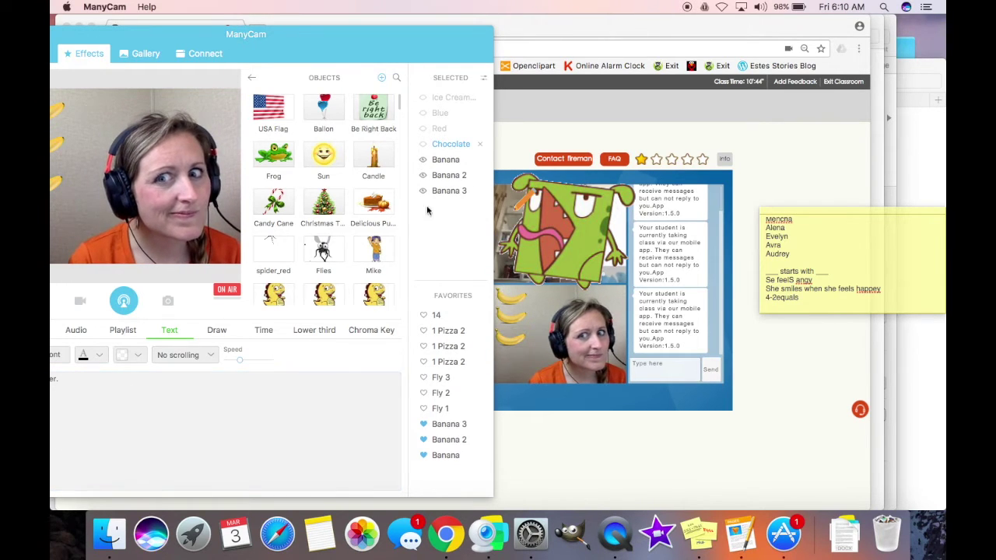
pyautogui.click(584, 134)
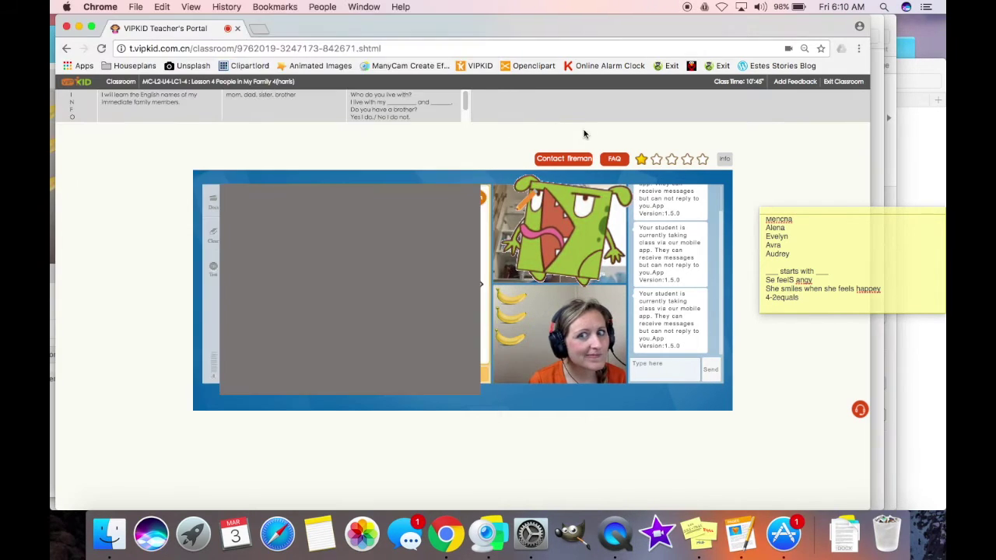
pyautogui.click(657, 161)
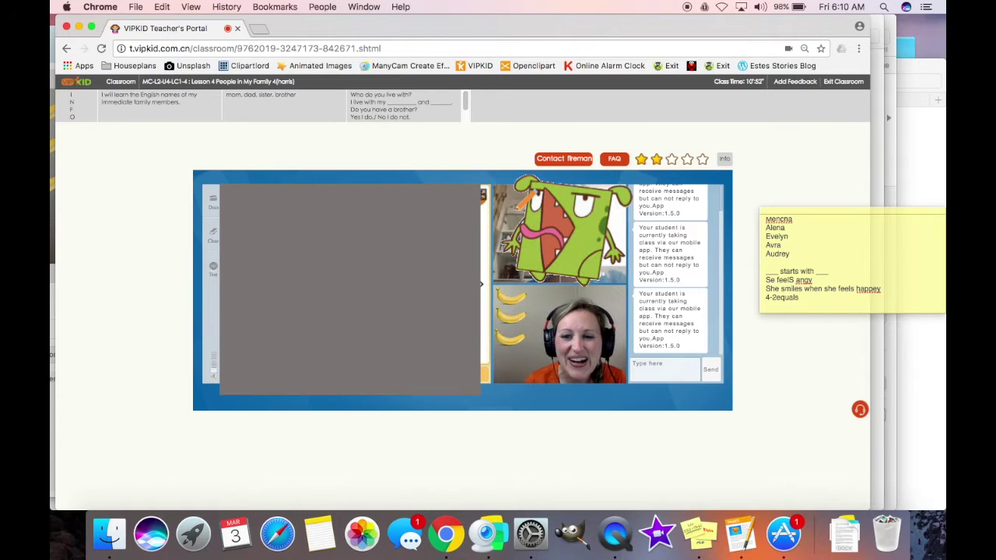
# Hide Banana 3, Banana 2 and Banana from the webcam video.
pyautogui.press('super+Tab')
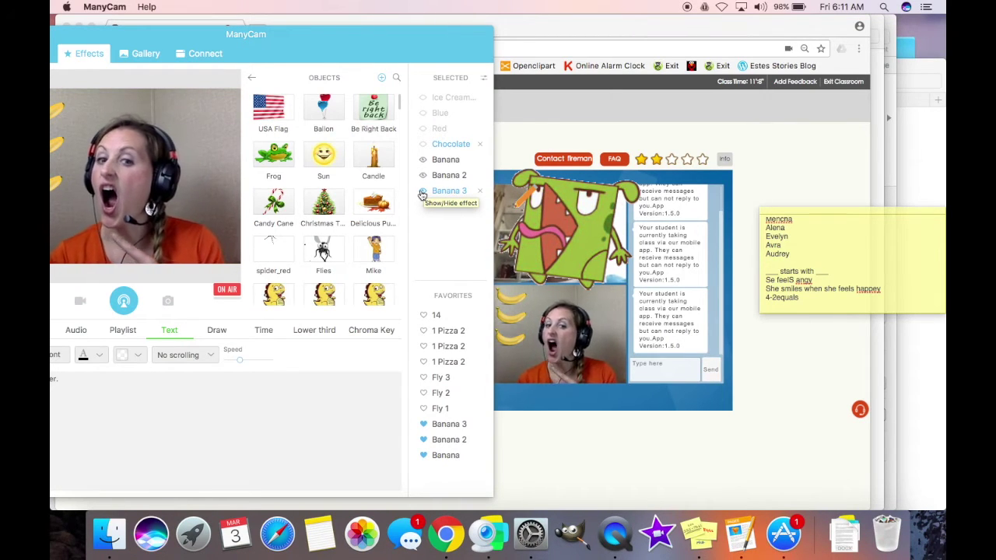
pyautogui.click(422, 194)
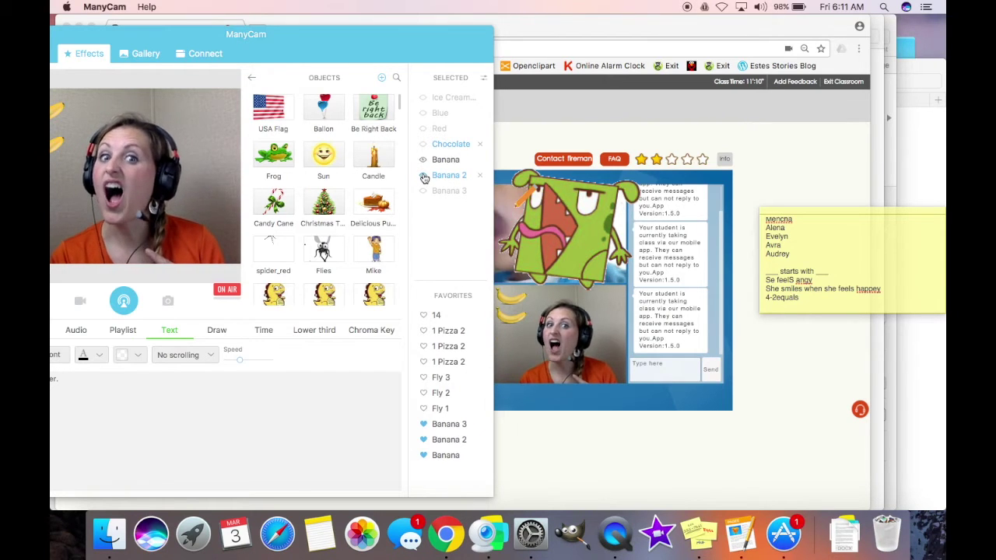
pyautogui.click(423, 176)
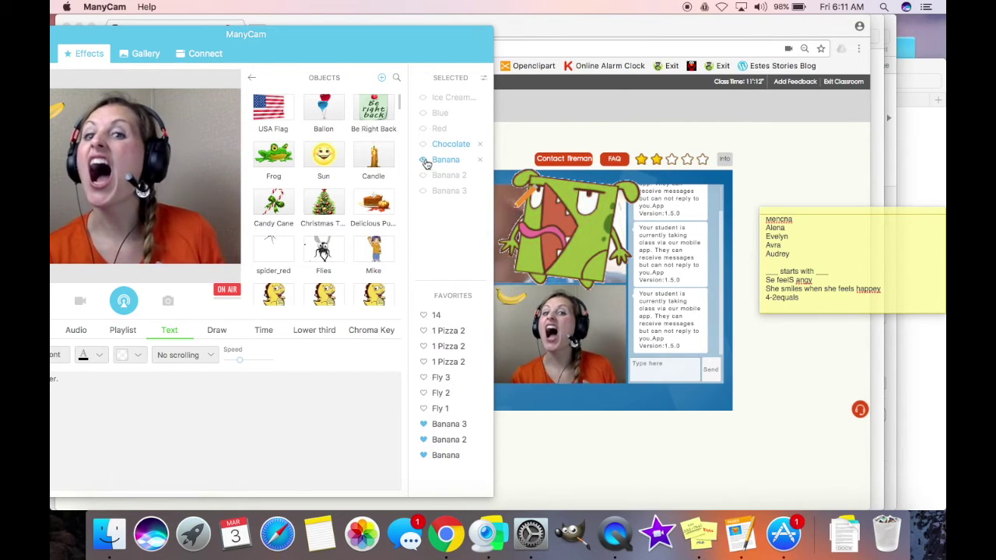
pyautogui.click(425, 161)
# Add 'This is vs. These are' on a new line in the class notes.
pyautogui.click(510, 131)
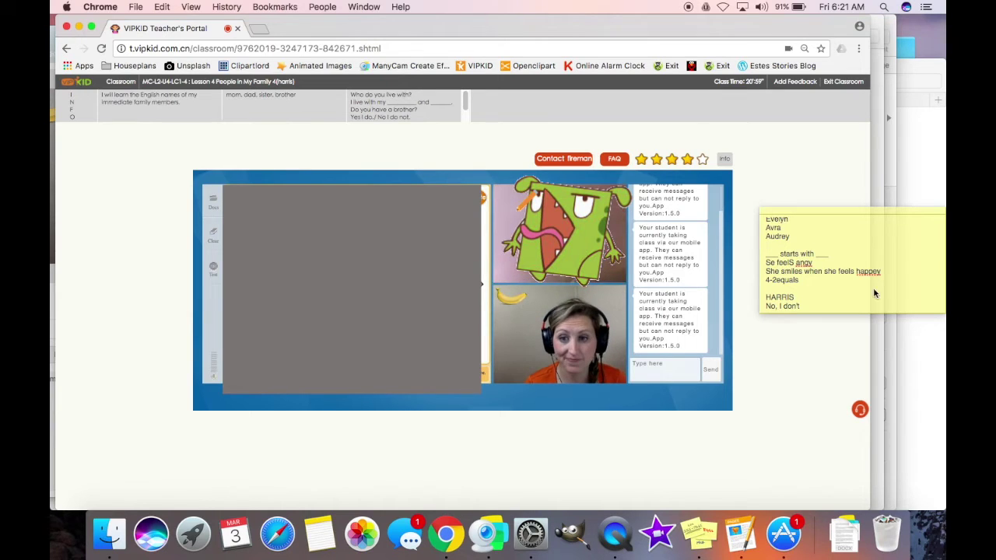
pyautogui.click(829, 303)
pyautogui.press('Return')
pyautogui.write('Th')
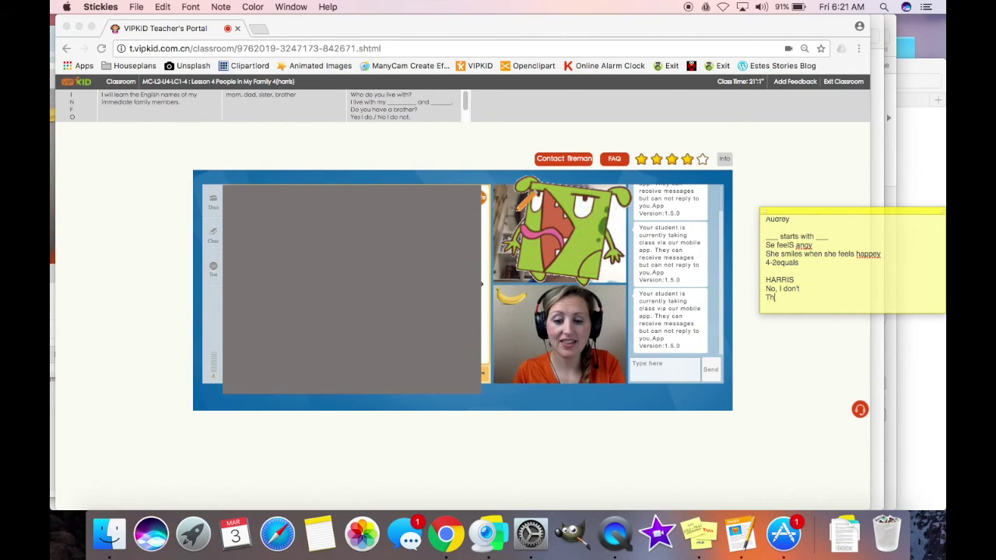
pyautogui.write('is is vs. Thes')
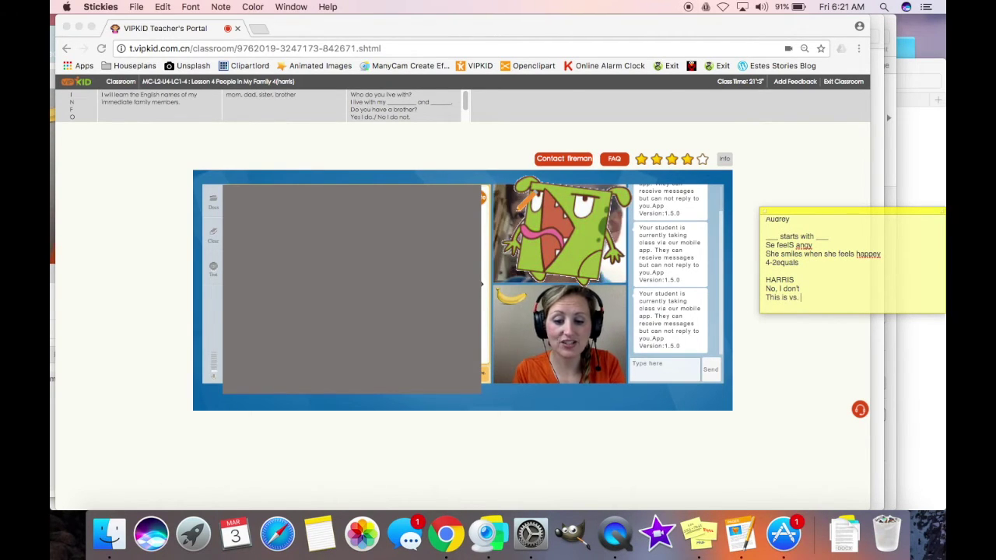
pyautogui.write('e are')
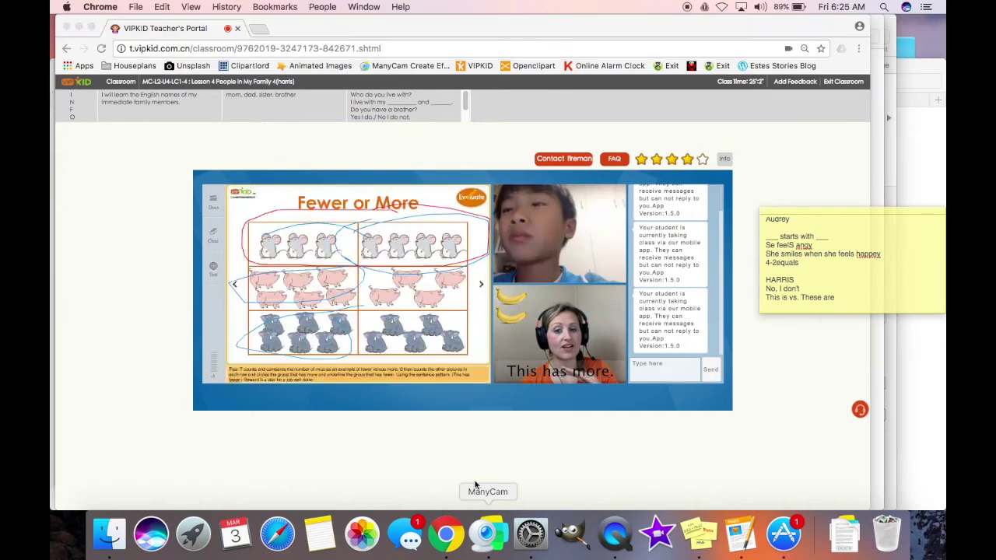
# Disable the 'This has more.' text caption in ManyCam's Text tab and return to class.
pyautogui.click(488, 534)
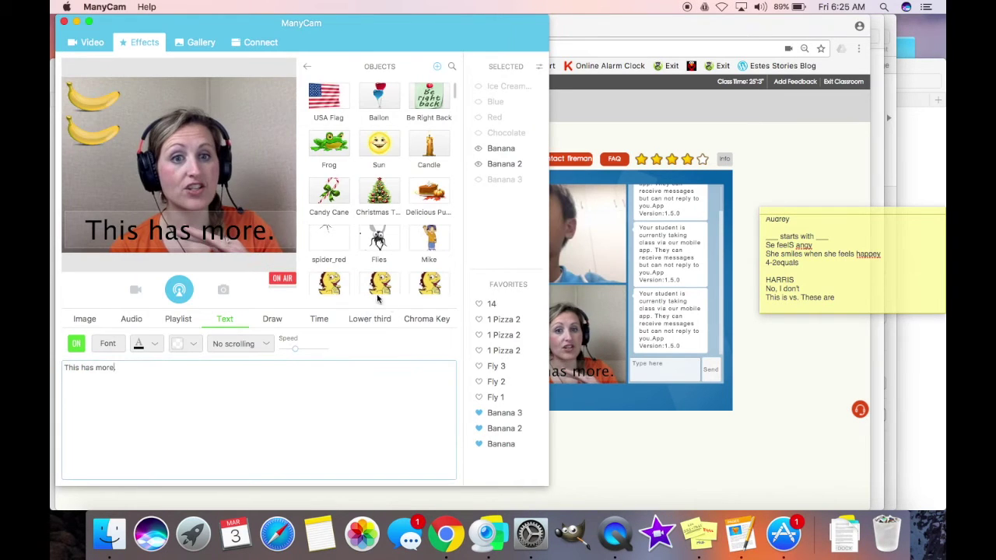
pyautogui.click(77, 344)
pyautogui.press('super+Tab')
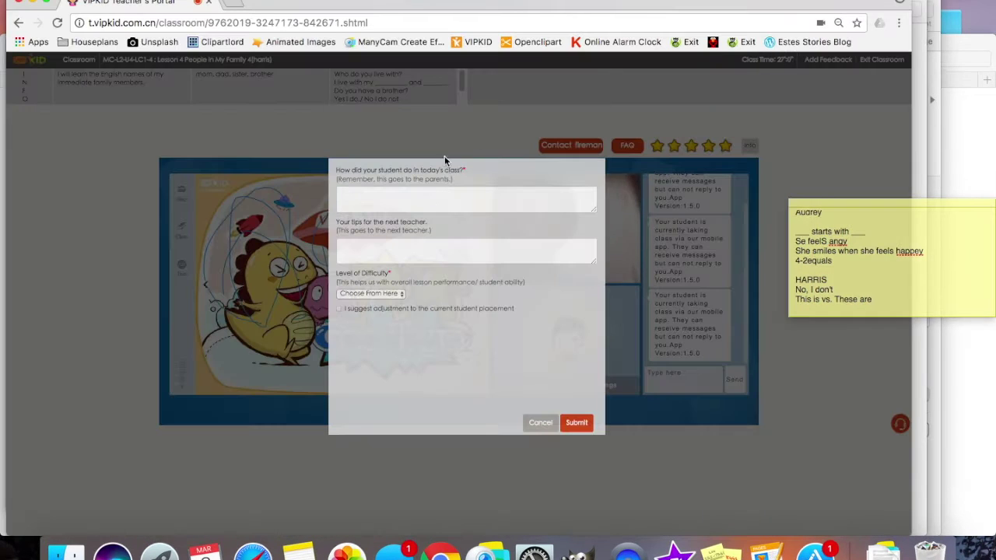
# Write the parent feedback and next-teacher tips, and set Level of Difficulty to On Level.
pyautogui.write('Harris did very well in class today. He is attentive and engaged. He')
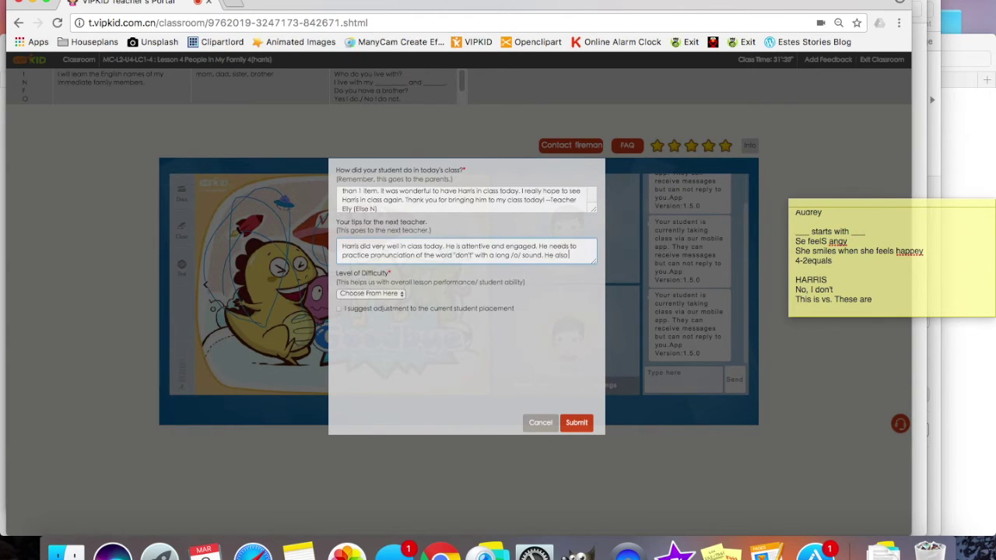
pyautogui.write('needs to practice when to use "this is" versus "these are." EWN')
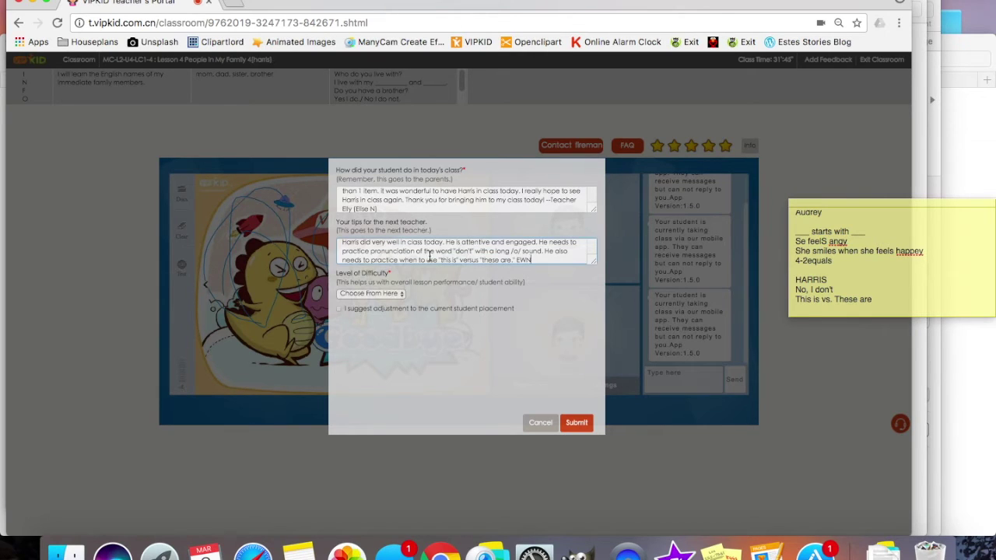
pyautogui.click(367, 296)
pyautogui.click(373, 325)
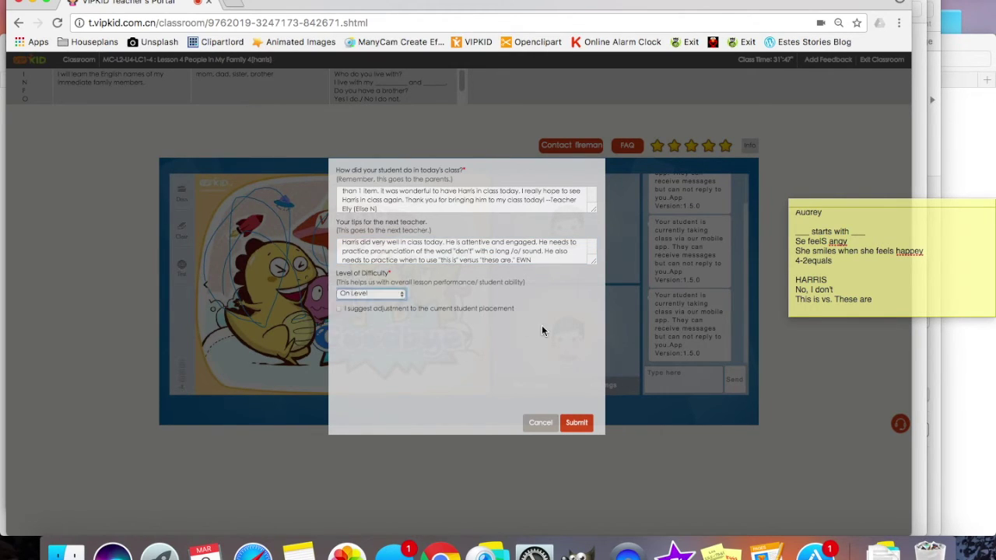
# Decline the submit prompt for now and take the parent feedback over to Pages.
pyautogui.click(580, 425)
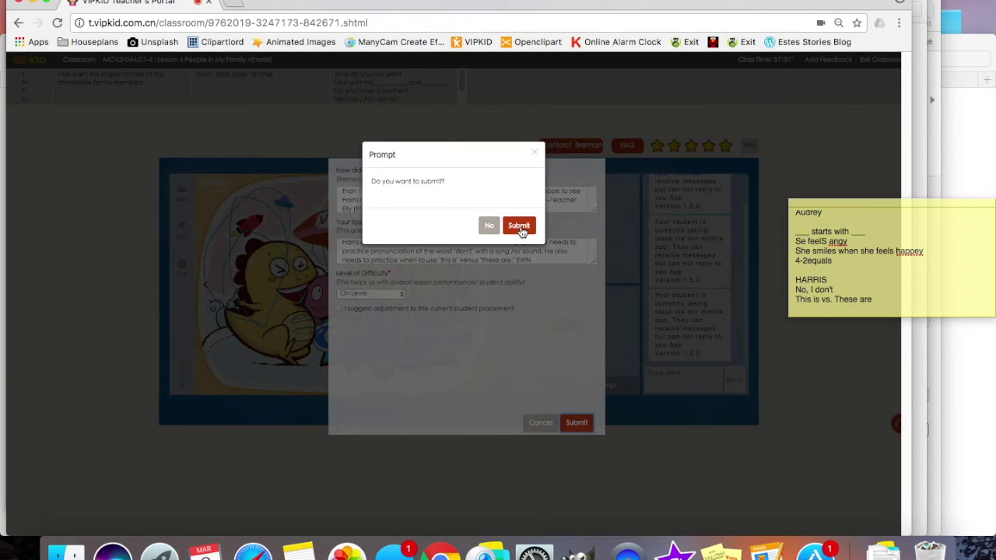
pyautogui.click(488, 226)
pyautogui.click(483, 202)
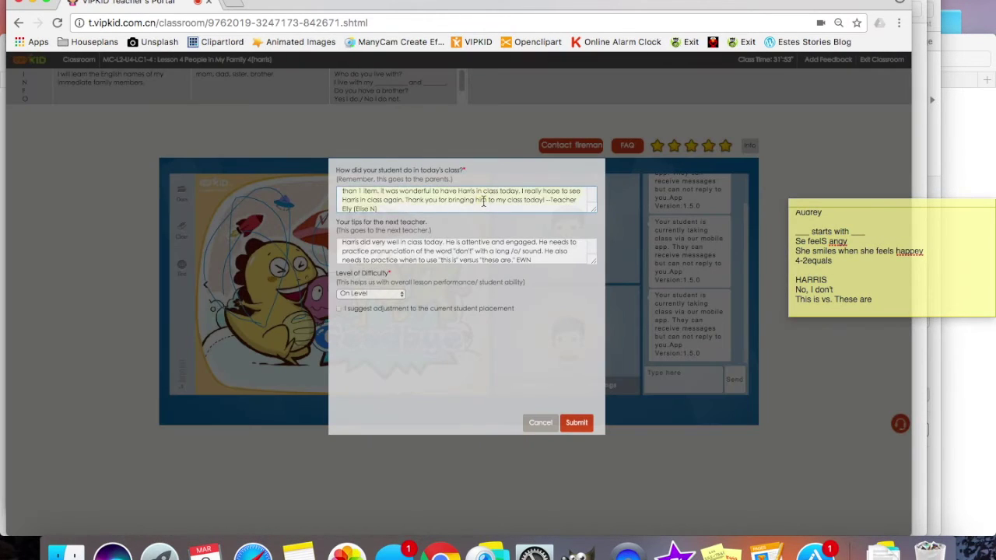
pyautogui.click(766, 551)
# Insert an empty row above row 1 of the Non-Regulars table.
pyautogui.rightClick(385, 178)
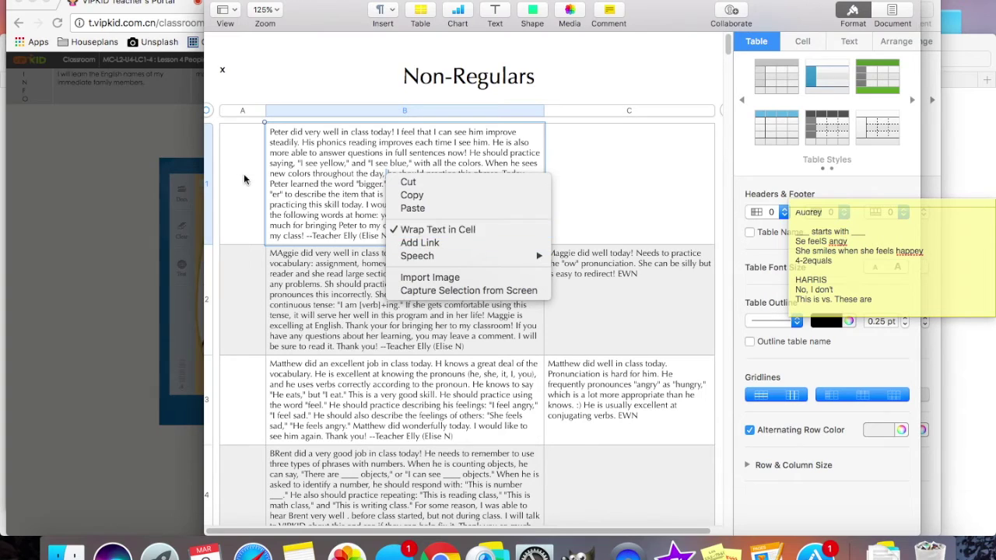
pyautogui.click(304, 158)
pyautogui.rightClick(305, 159)
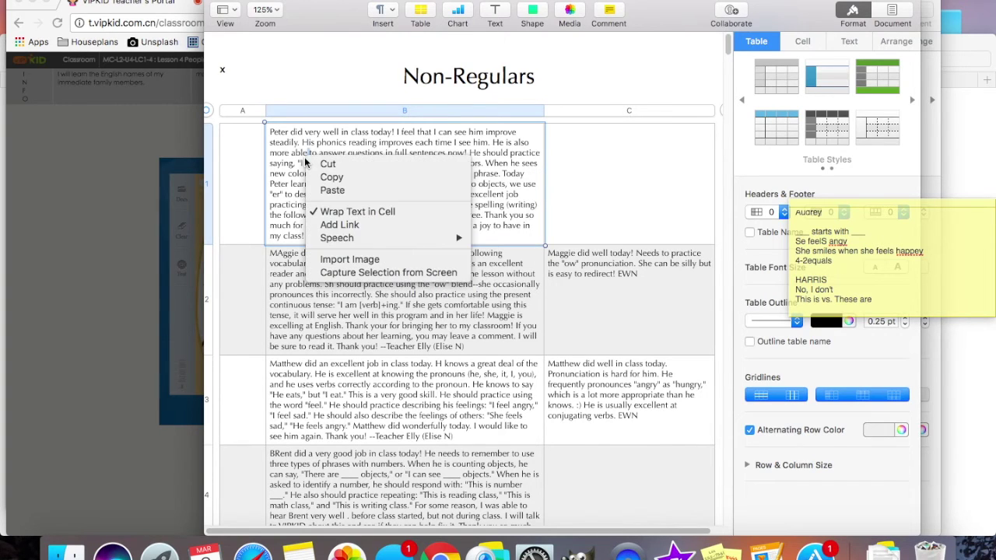
pyautogui.press('Escape')
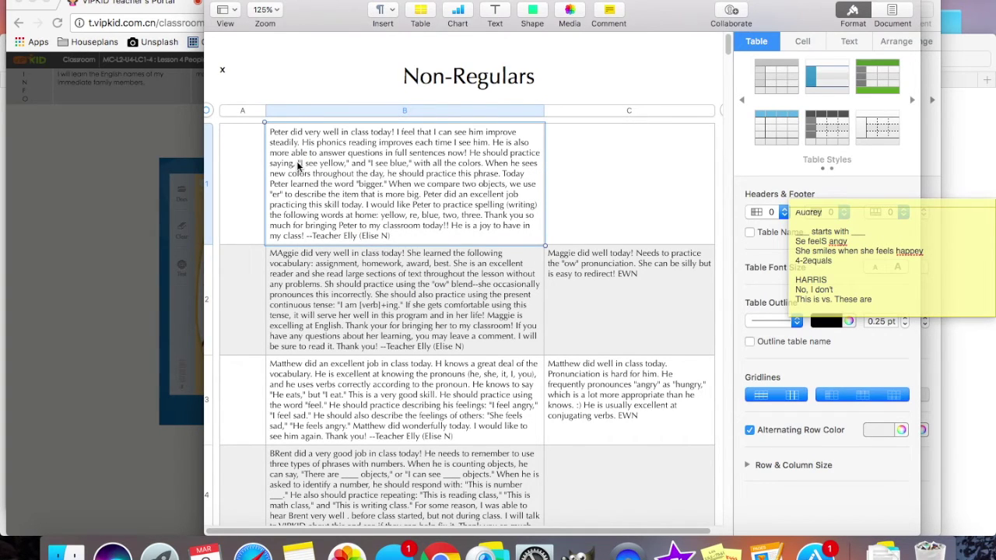
pyautogui.rightClick(298, 165)
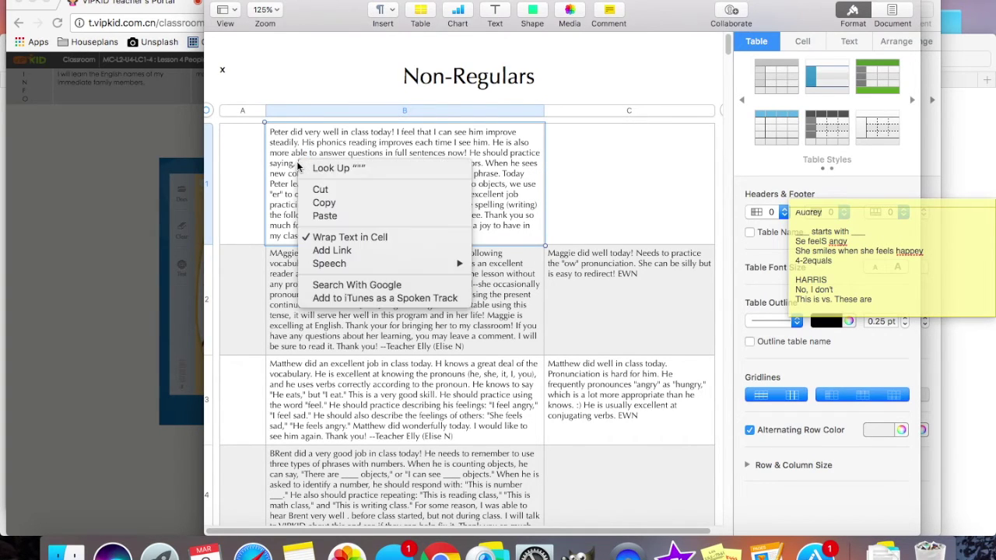
pyautogui.click(249, 160)
pyautogui.click(249, 159)
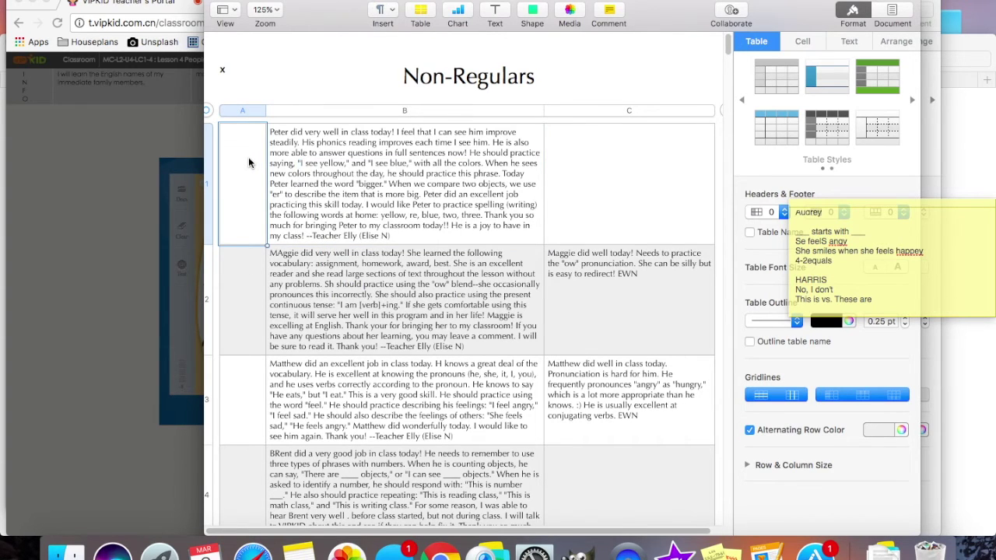
pyautogui.rightClick(249, 162)
pyautogui.click(288, 126)
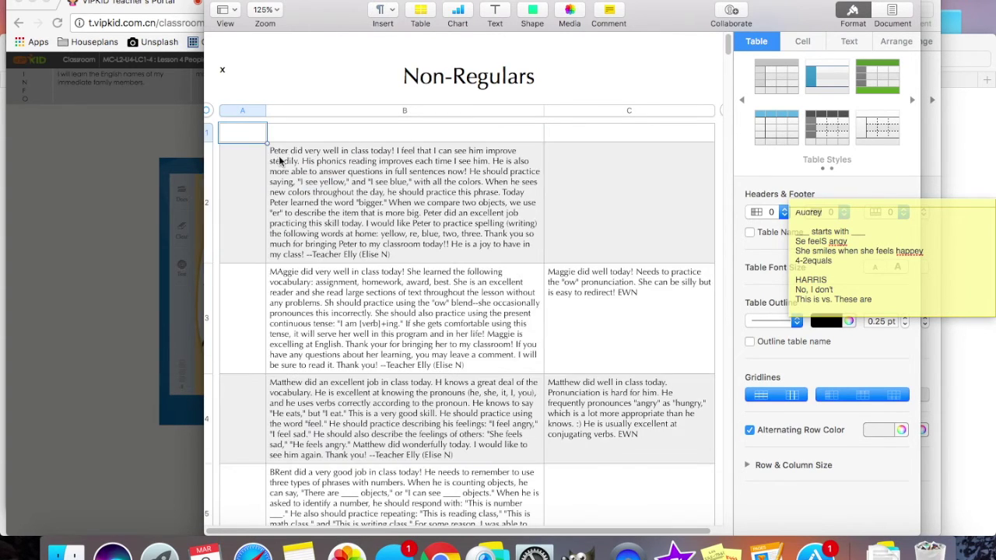
# Paste the parent feedback into B1 and the next-teacher tips into C1.
pyautogui.click(303, 136)
pyautogui.write('Harris did an excellent job in class today! He knows the vocabulary for family very well. He was able to tell me about his family. He told me that he lives with his mom and dad and has no brothers or sisters. Harris could use practice pronouncing the word "don\'t" with a long /o/ sound. Harris struggles a little to know when to use "This is," and "These are." Harris should say "This is" when he describes 1 item. He should say "These are" when describing more than 1 item. it was wonderful to have Harris in class today. I really hope to see Harris in class again. Thank you for bringing him to my class today! --Teacher Elly (Elise N)')
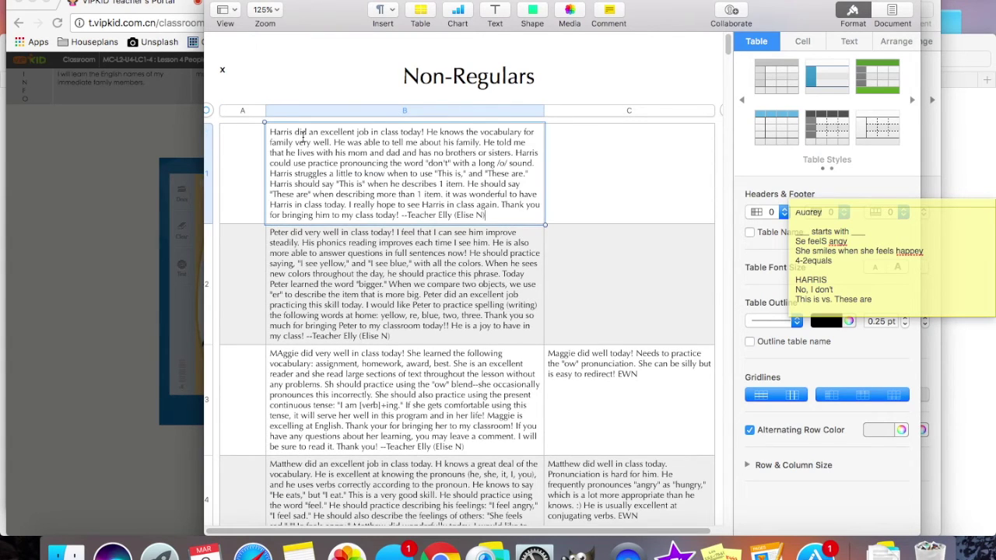
pyautogui.click(68, 224)
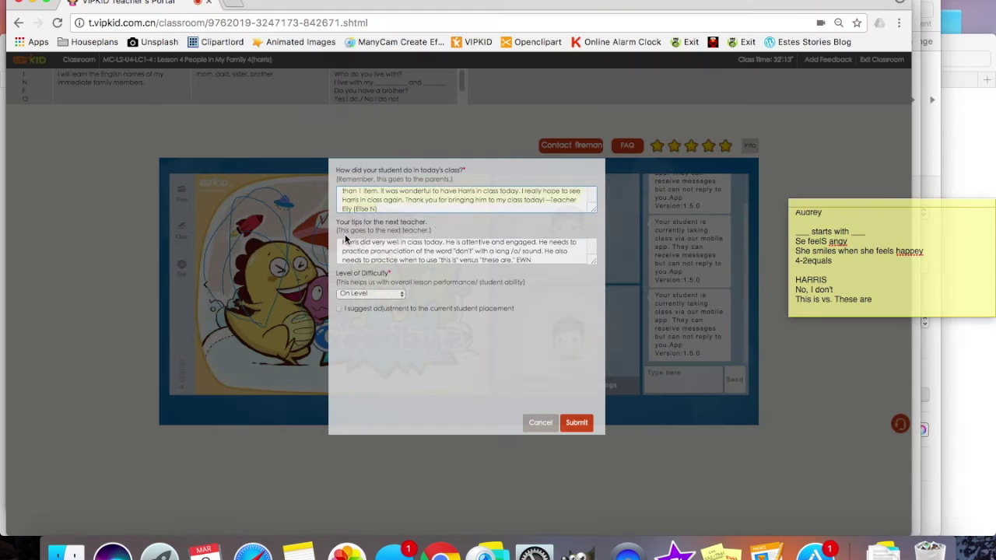
pyautogui.click(467, 248)
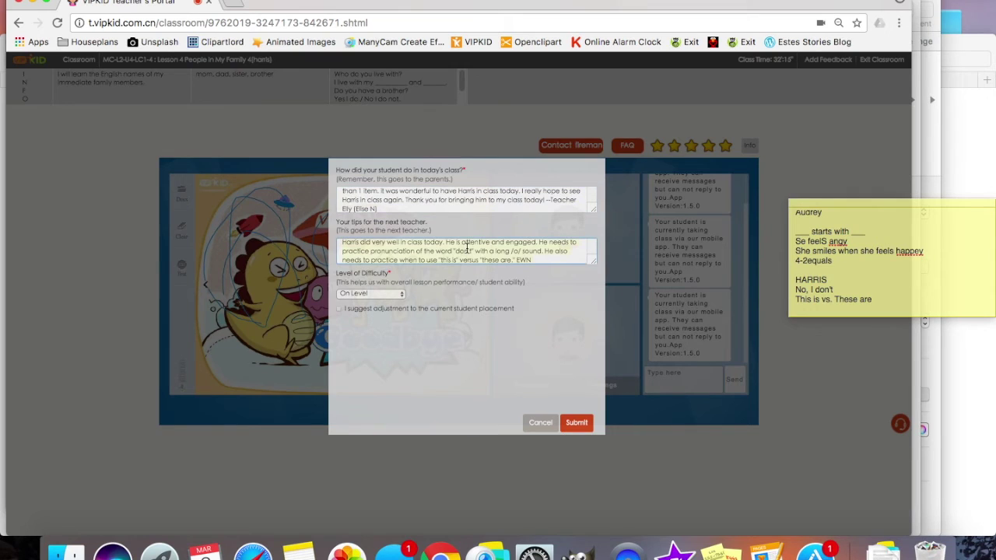
pyautogui.click(767, 552)
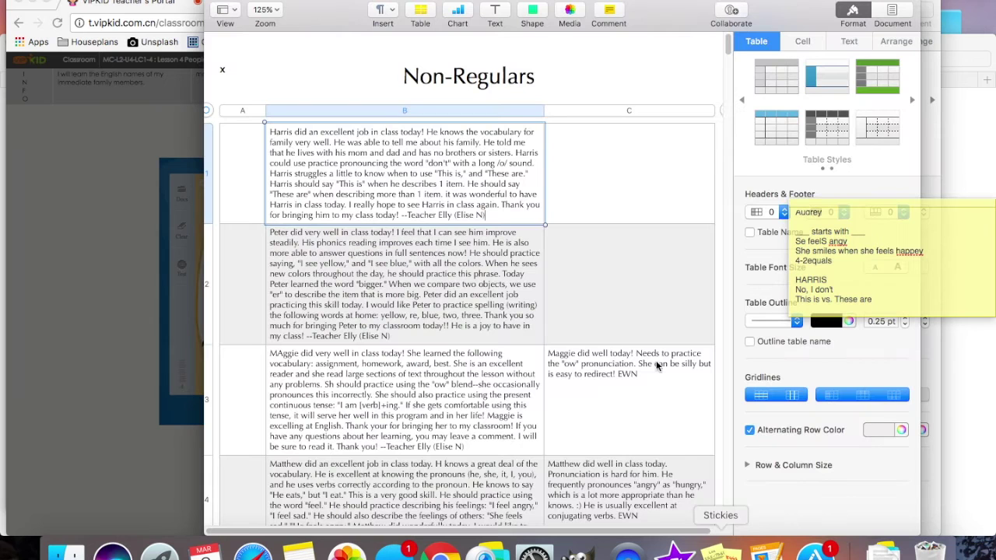
pyautogui.click(664, 199)
pyautogui.write('Harris did very well in class today. He is attentive and engaged. He needs to practice pronunciation of the word "don\'t" with a long /o/ sound. He also needs to practice when to use "this is" versus "these are." EWN')
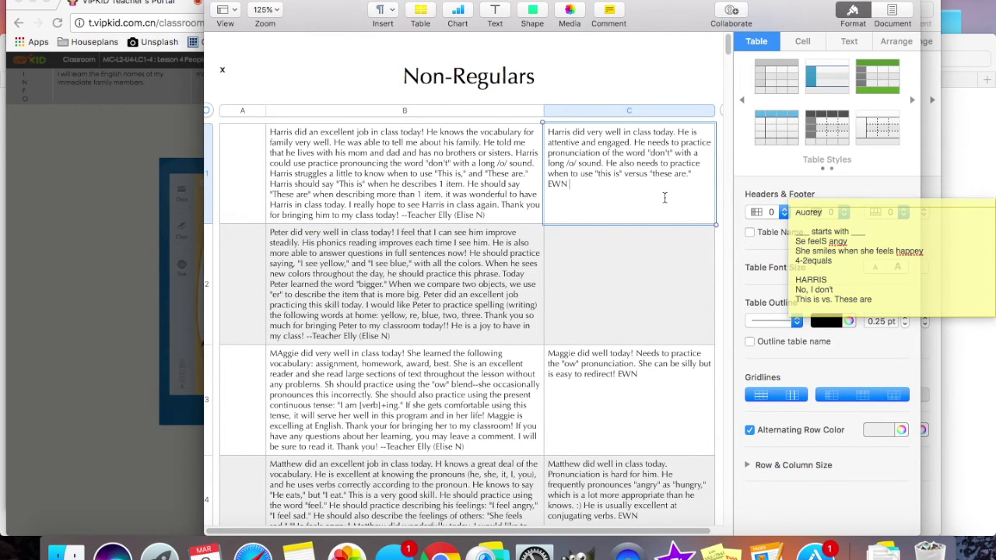
pyautogui.click(62, 133)
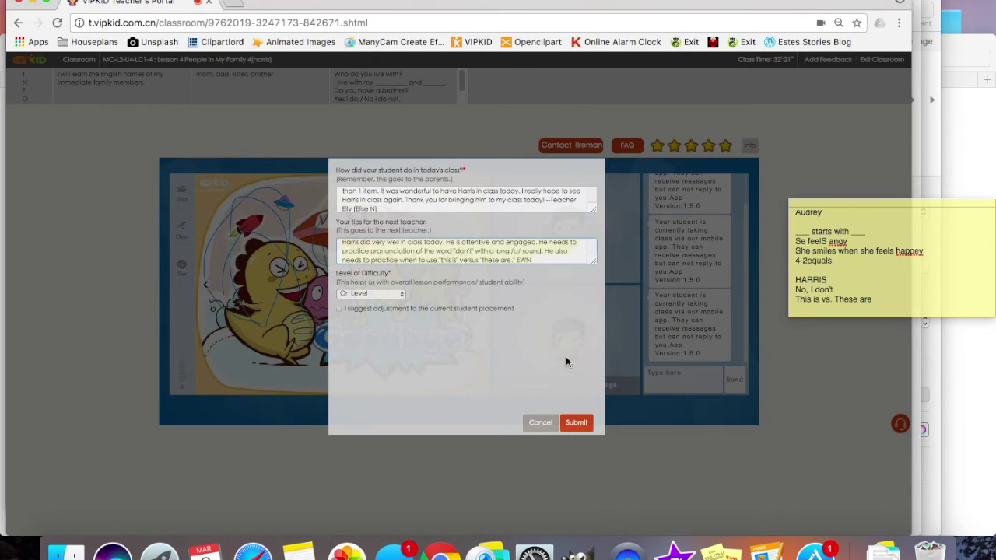
# Submit the VIPKID feedback form and confirm in the 'Do you want to submit?' prompt.
pyautogui.click(583, 428)
pyautogui.click(516, 224)
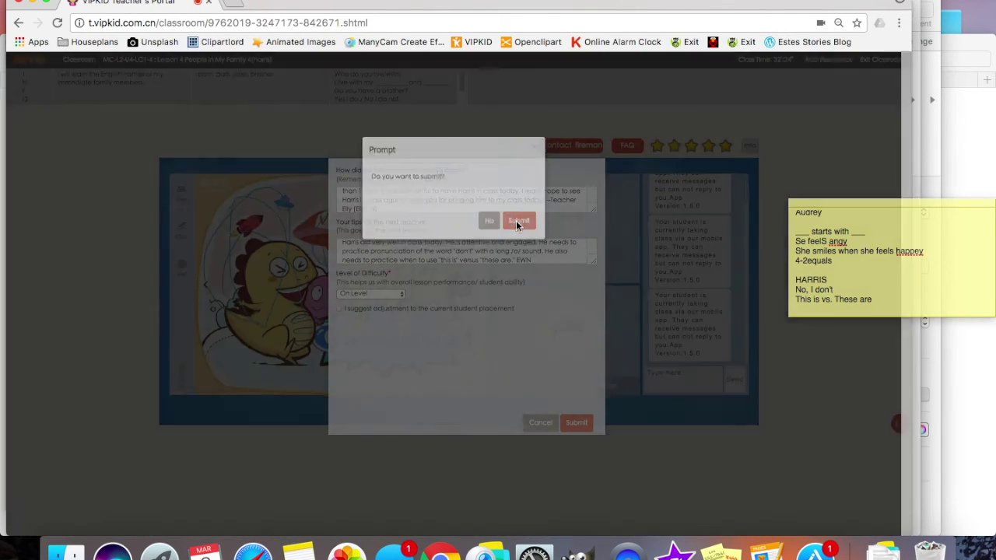